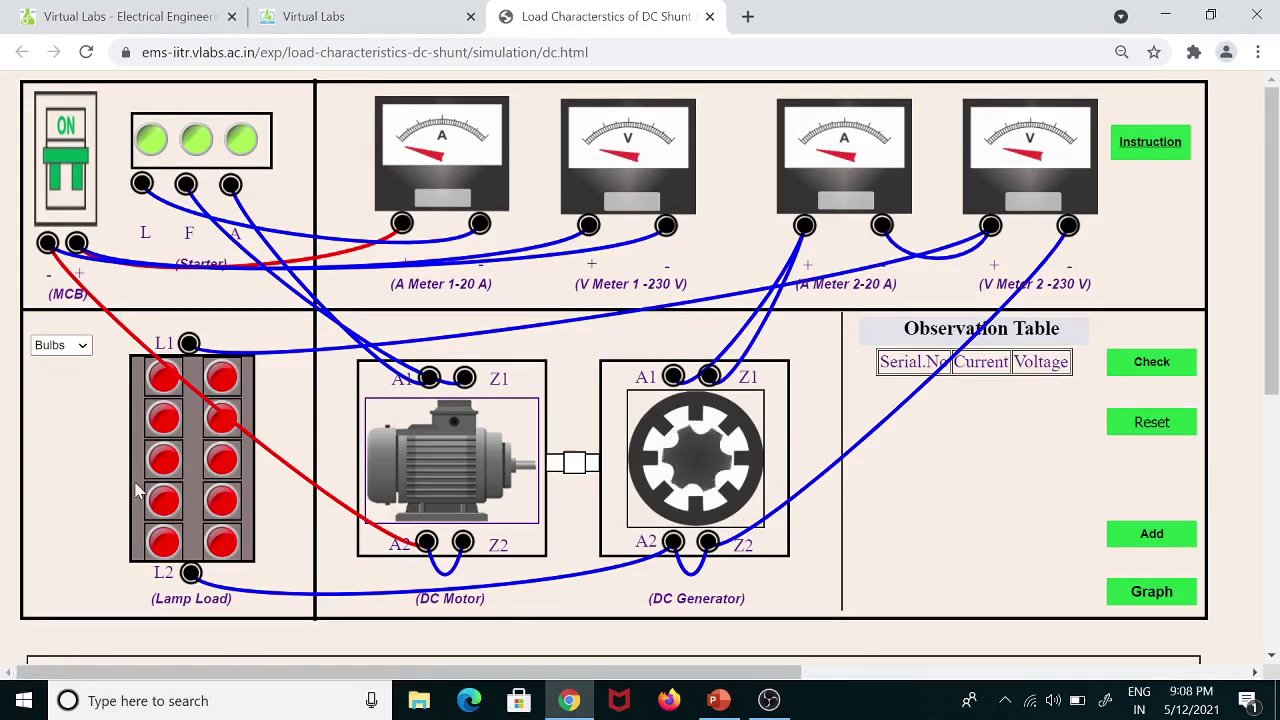
# Record current and voltage readings in the observation table for lamp loads of 1 and 2 bulbs.
pyautogui.click(83, 346)
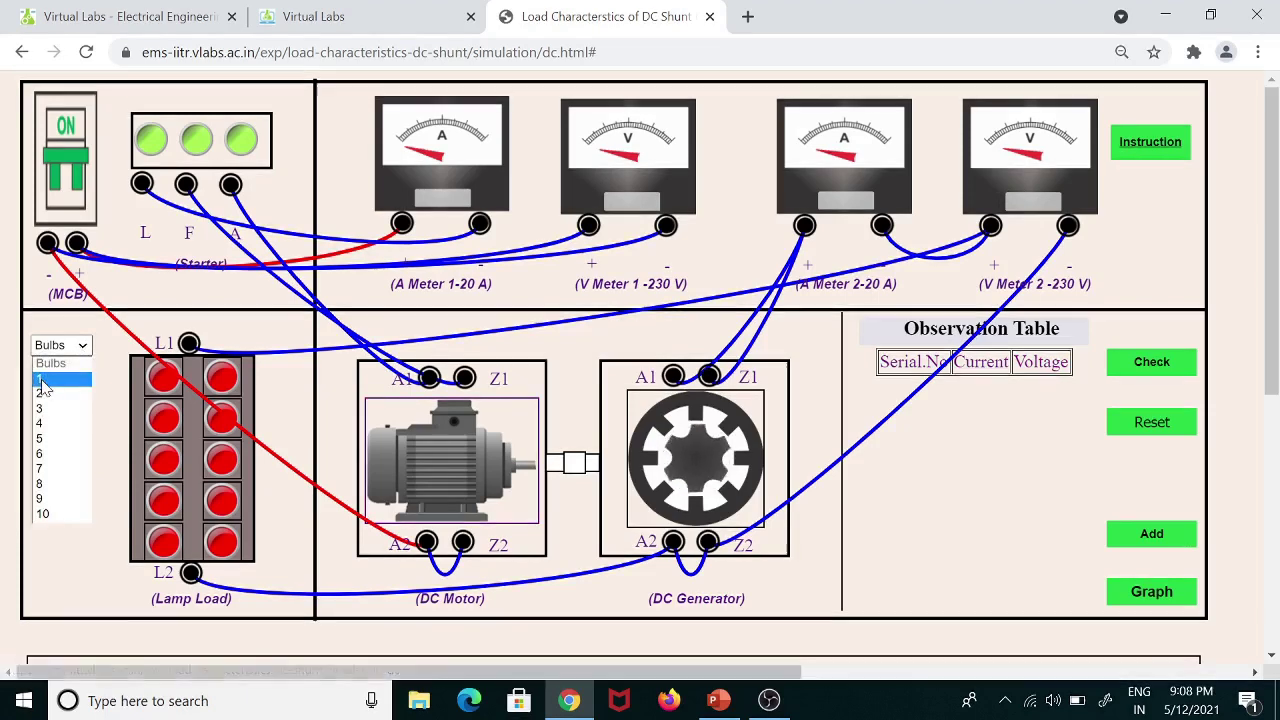
pyautogui.click(50, 380)
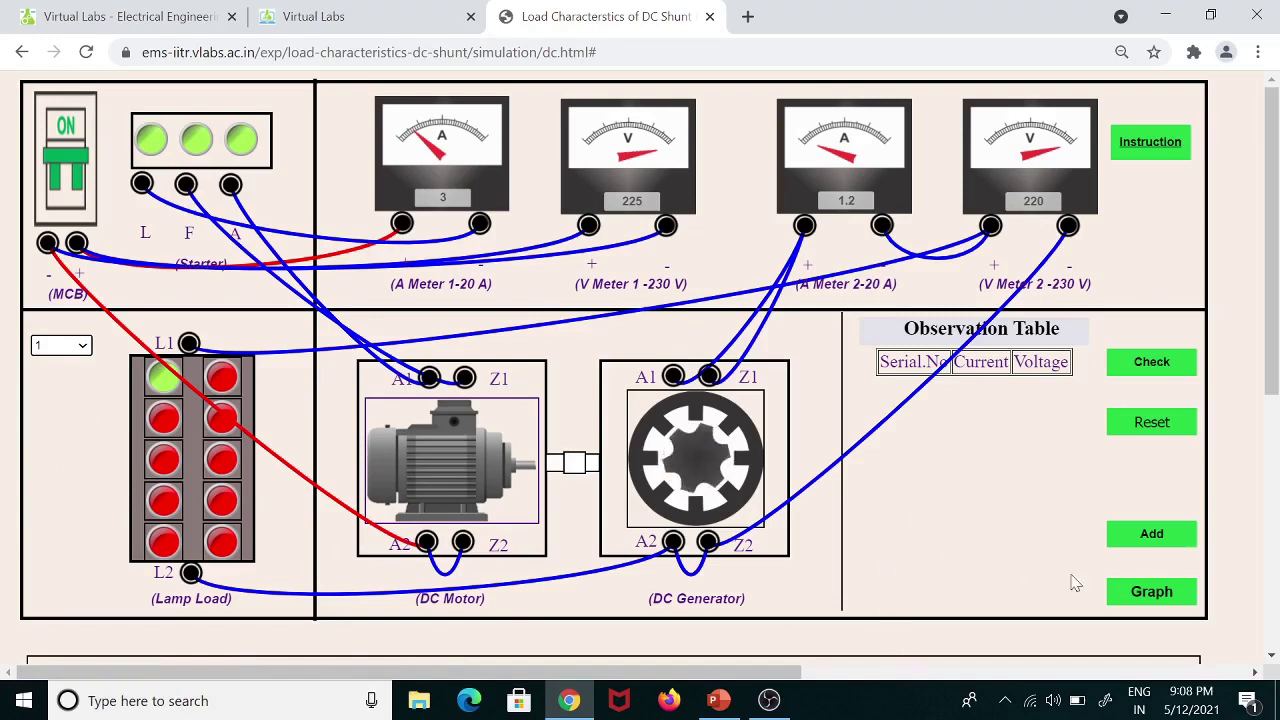
pyautogui.click(1152, 536)
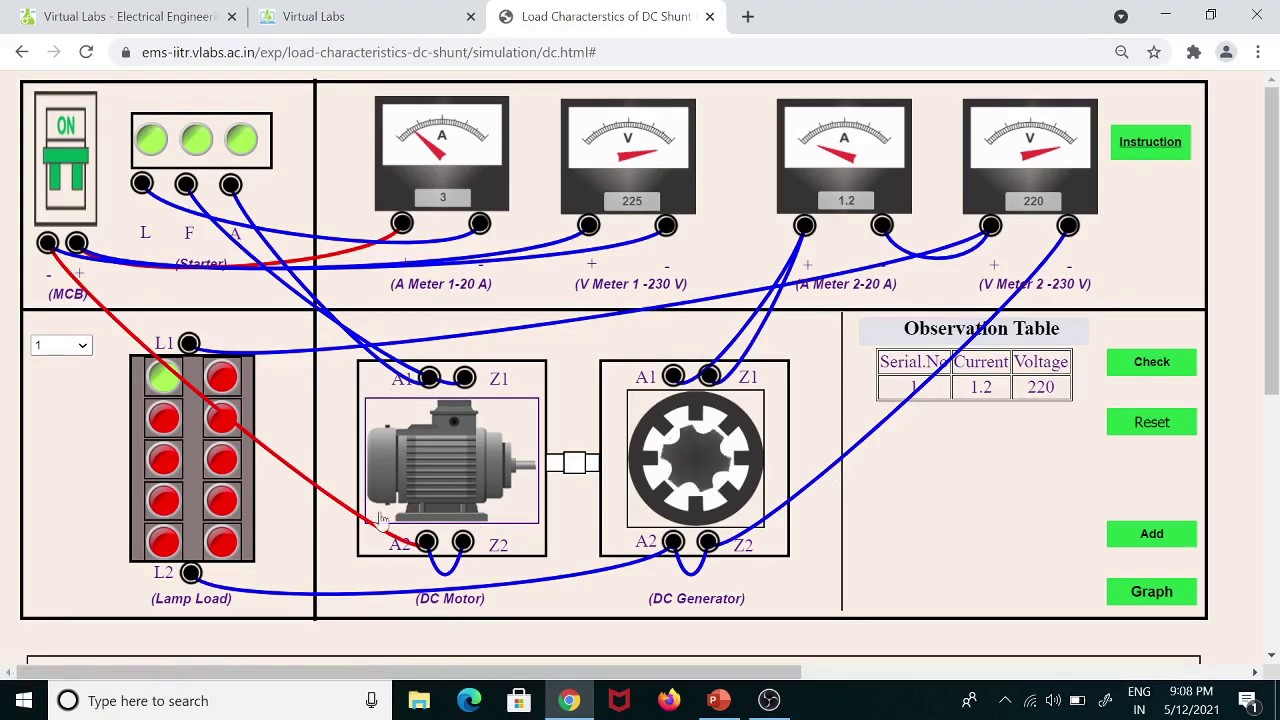
pyautogui.click(82, 347)
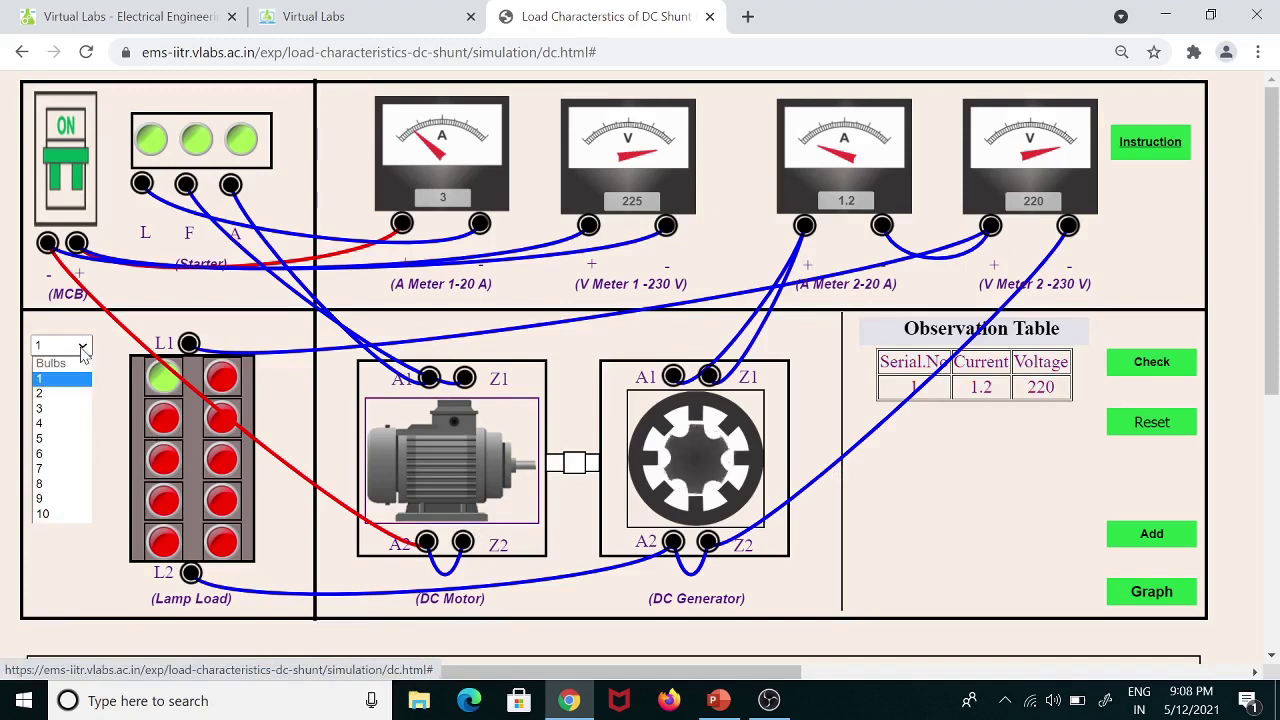
pyautogui.click(53, 395)
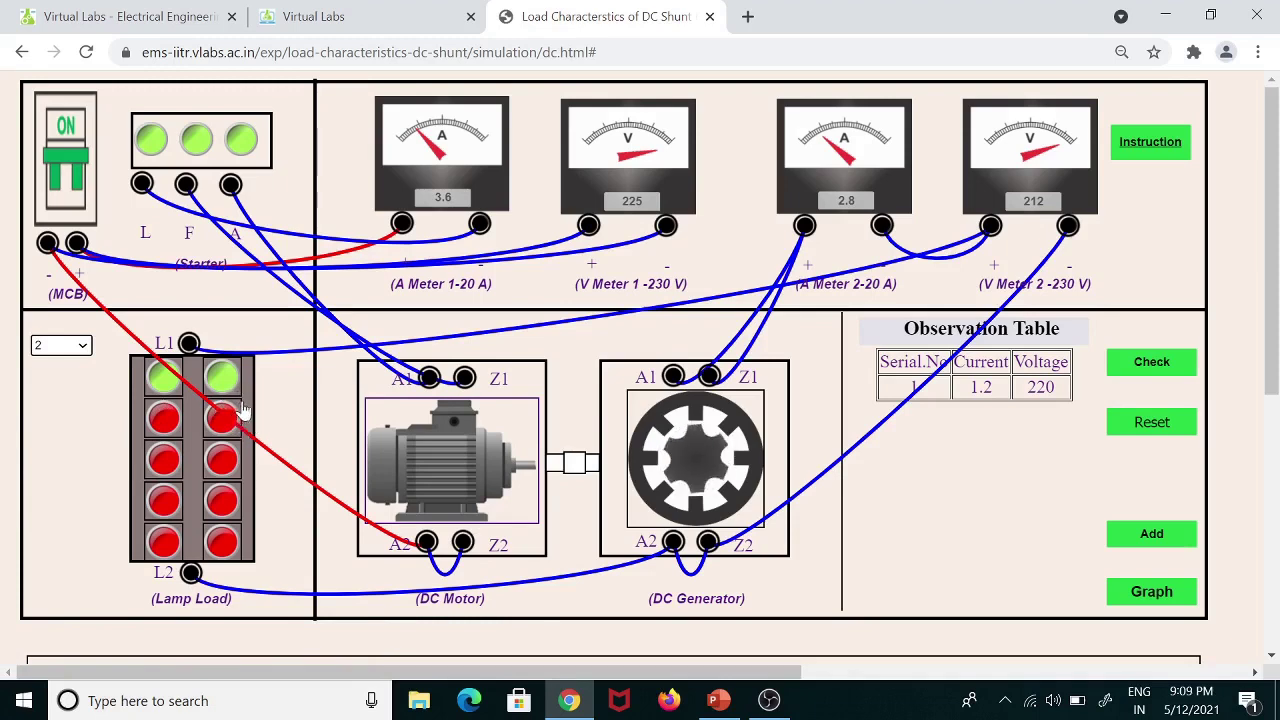
pyautogui.click(1150, 536)
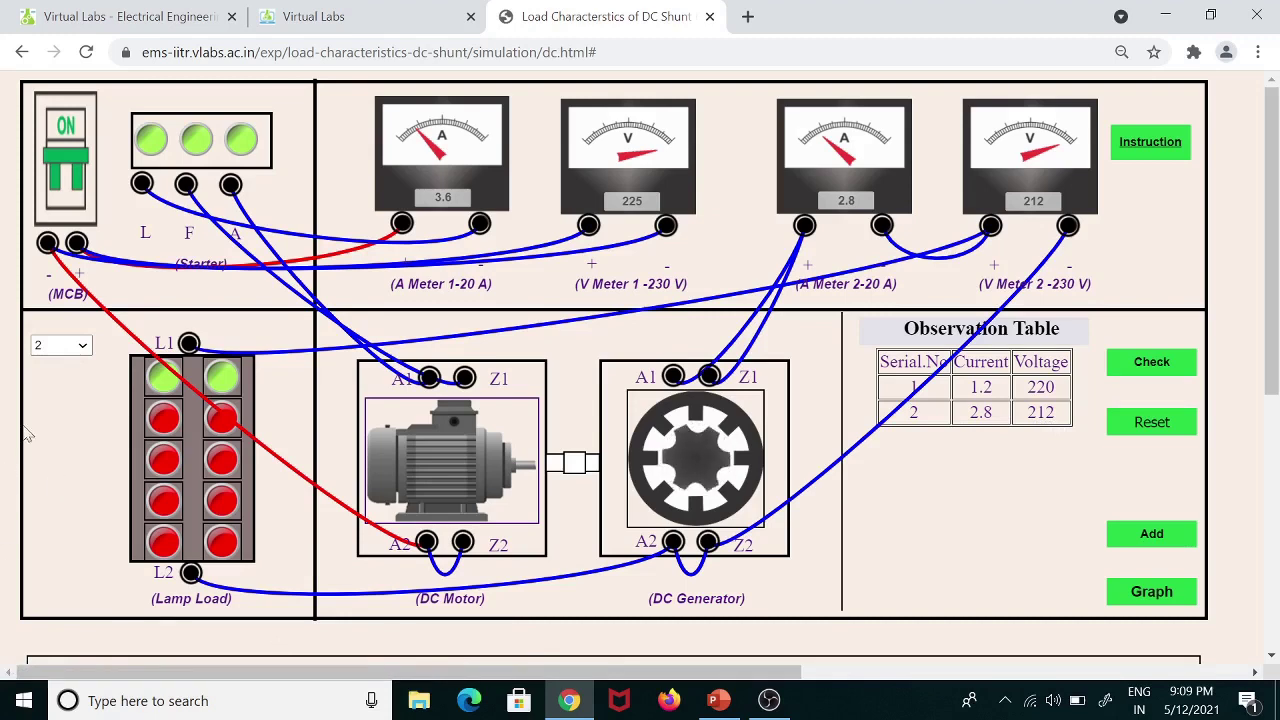
# Add observation table readings for lamp loads of 3 and 4 bulbs.
pyautogui.click(82, 345)
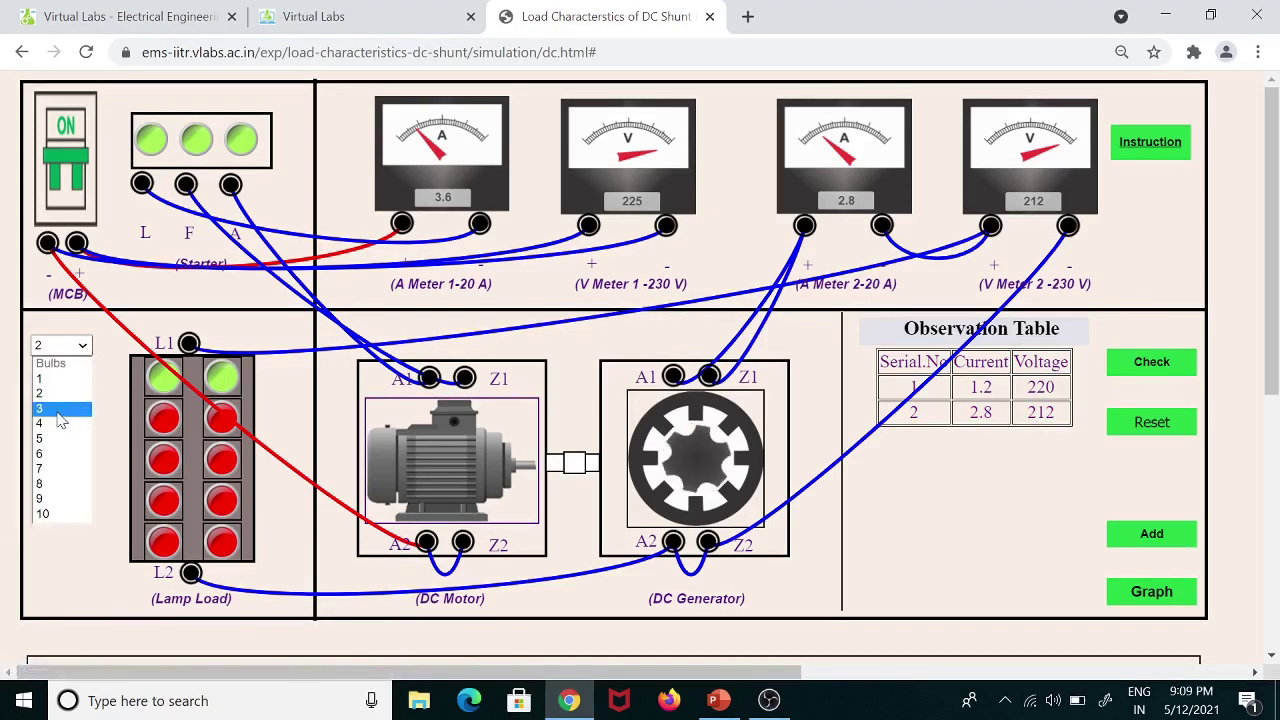
pyautogui.click(58, 404)
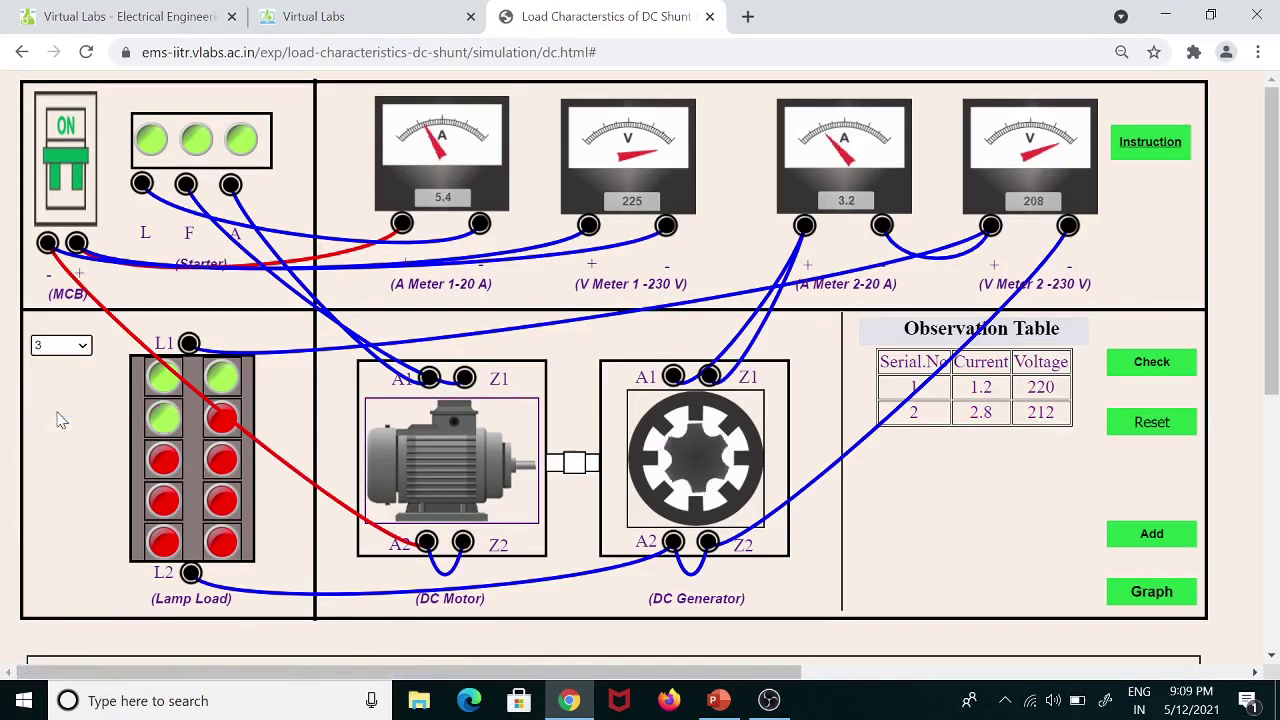
pyautogui.click(1140, 535)
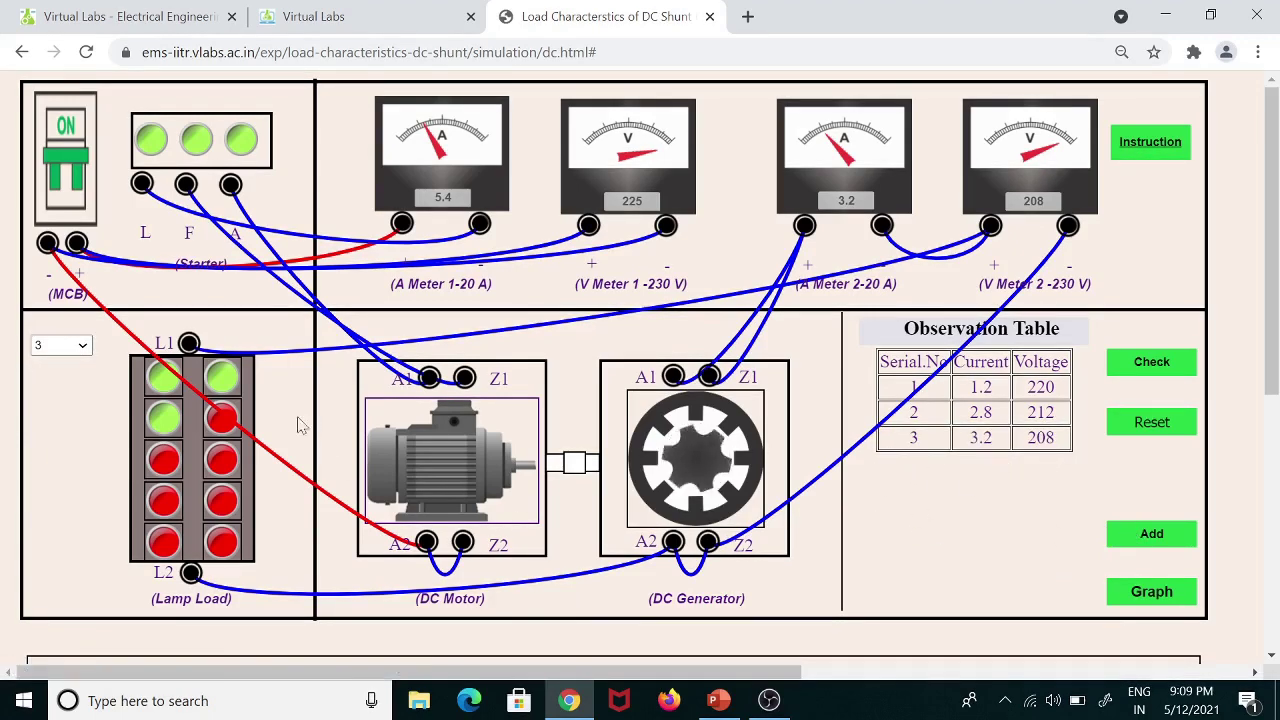
pyautogui.click(62, 346)
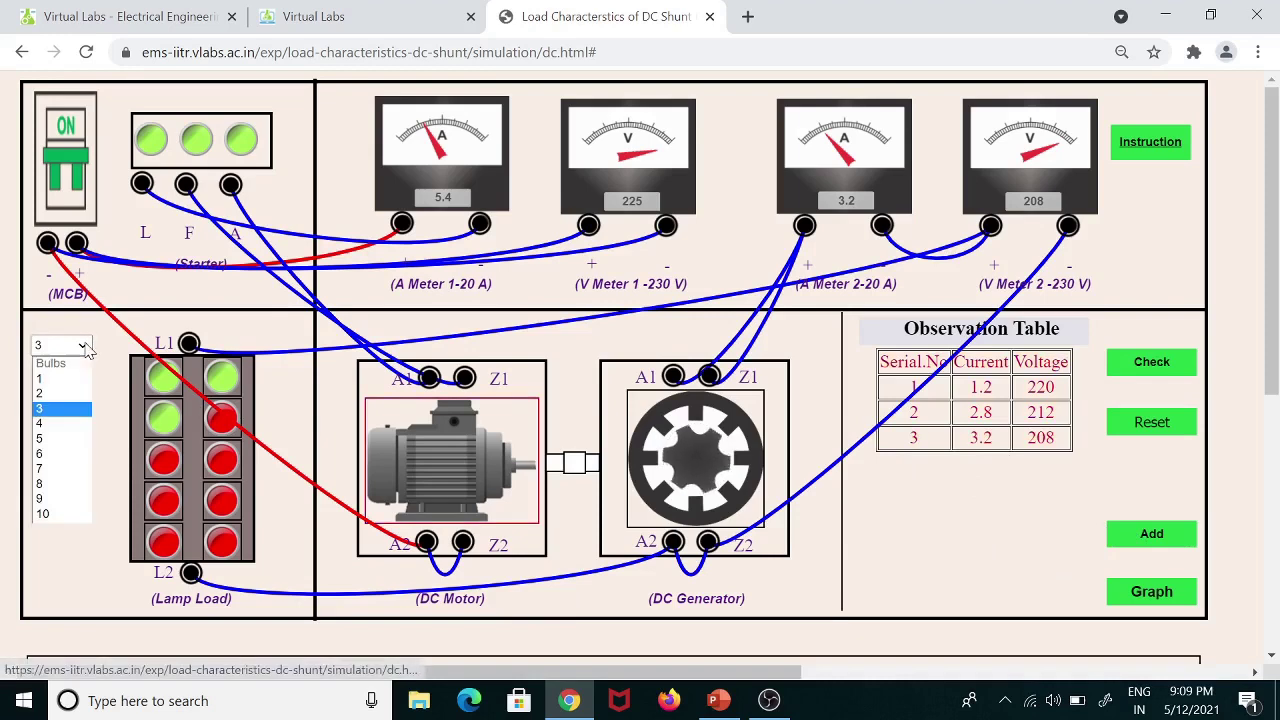
pyautogui.click(53, 425)
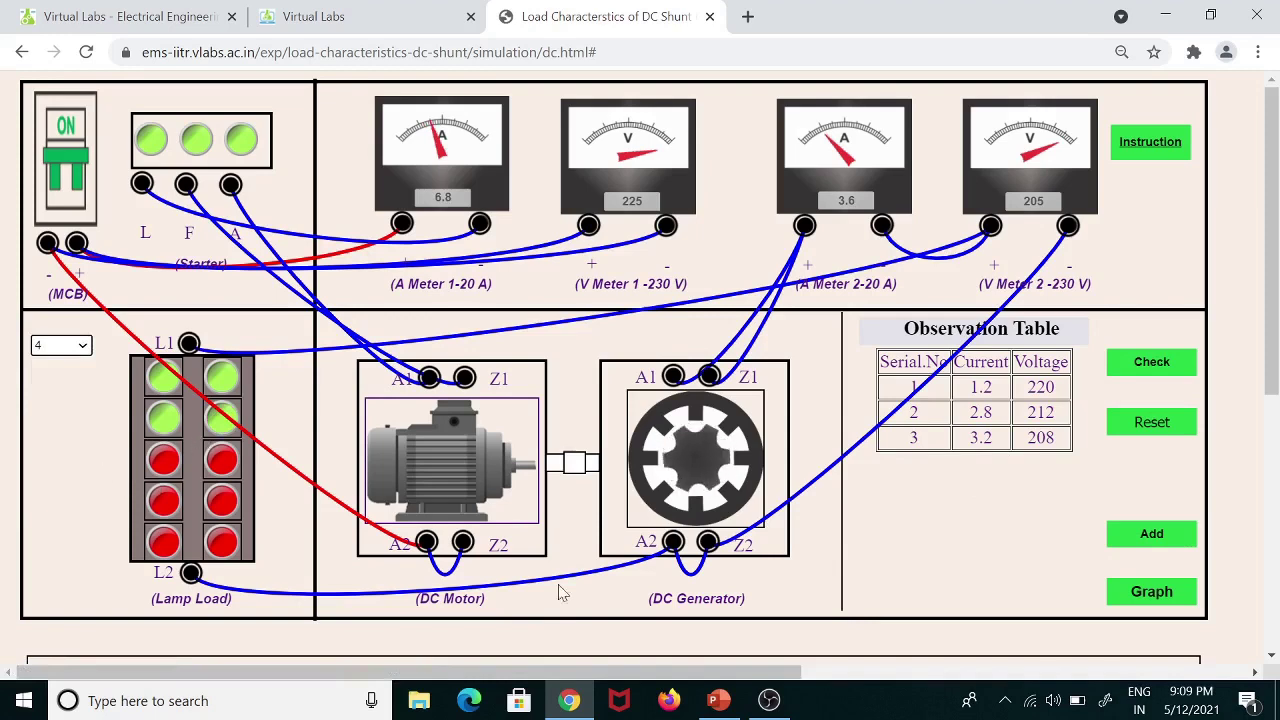
pyautogui.click(1149, 538)
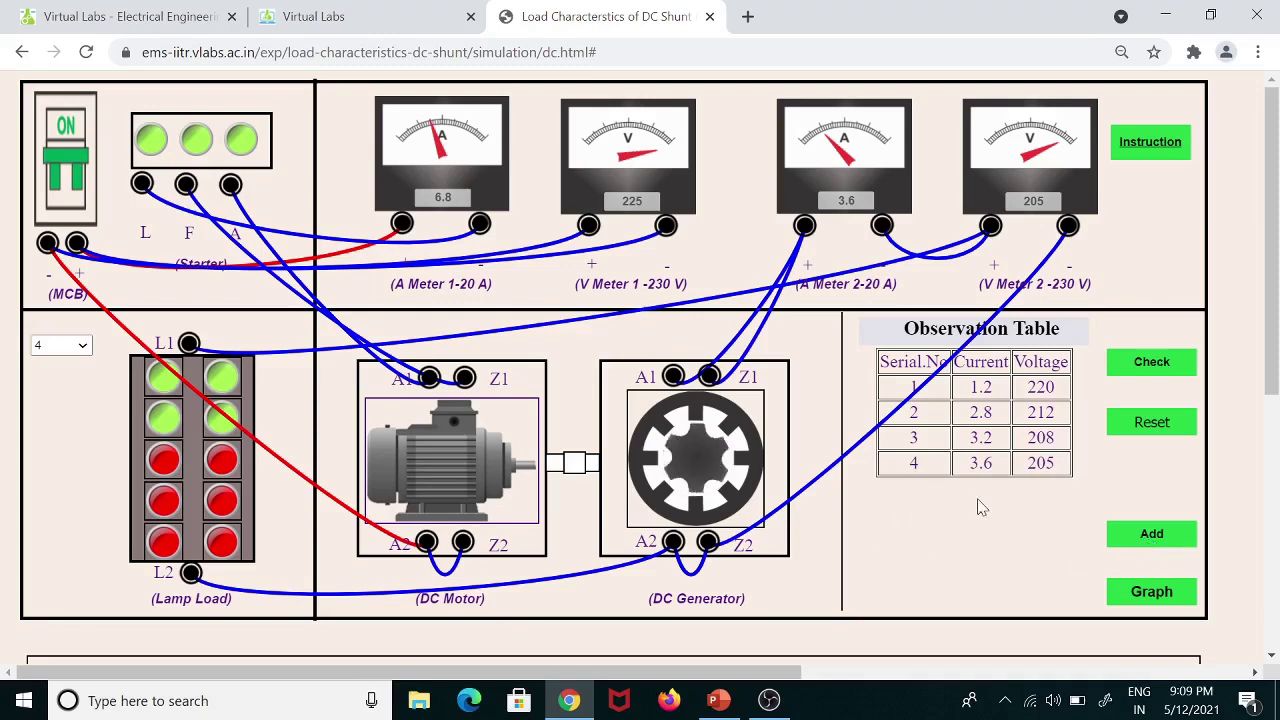
# Increase the lamp load to 5 and 6 bulbs, adding each reading to the observation table.
pyautogui.click(80, 346)
pyautogui.click(58, 441)
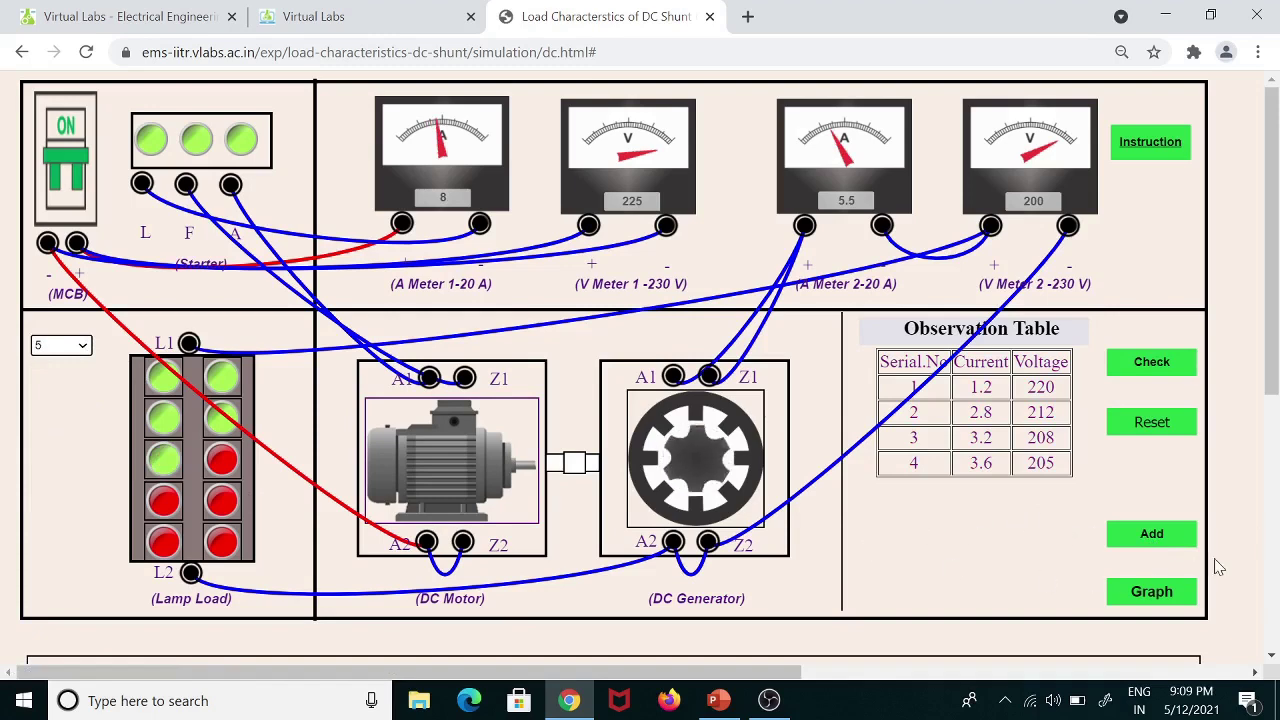
pyautogui.click(1149, 538)
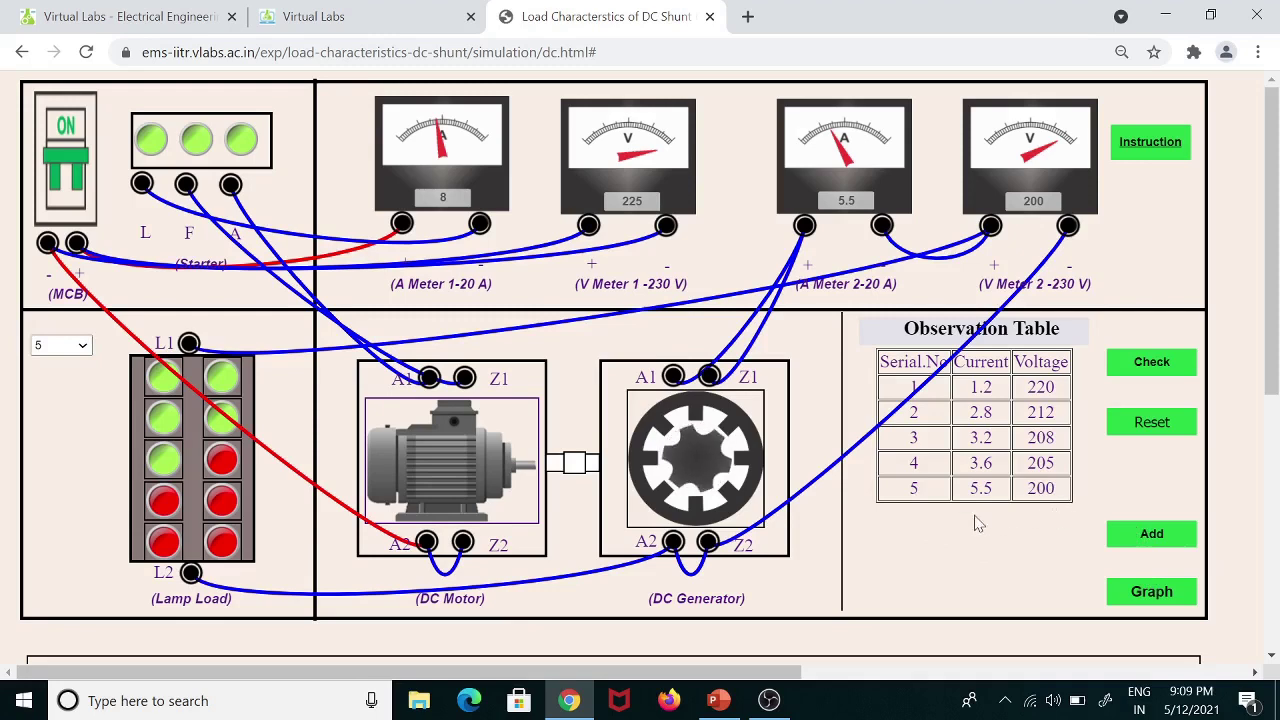
pyautogui.click(84, 347)
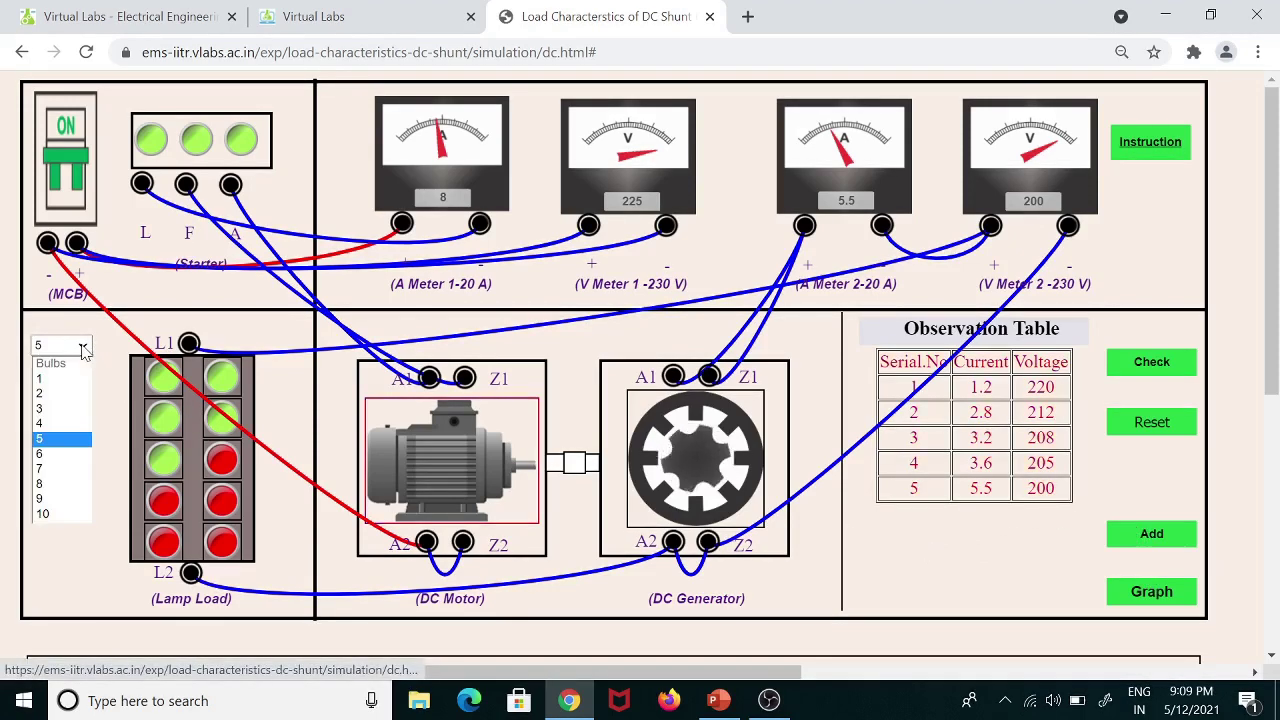
pyautogui.click(52, 456)
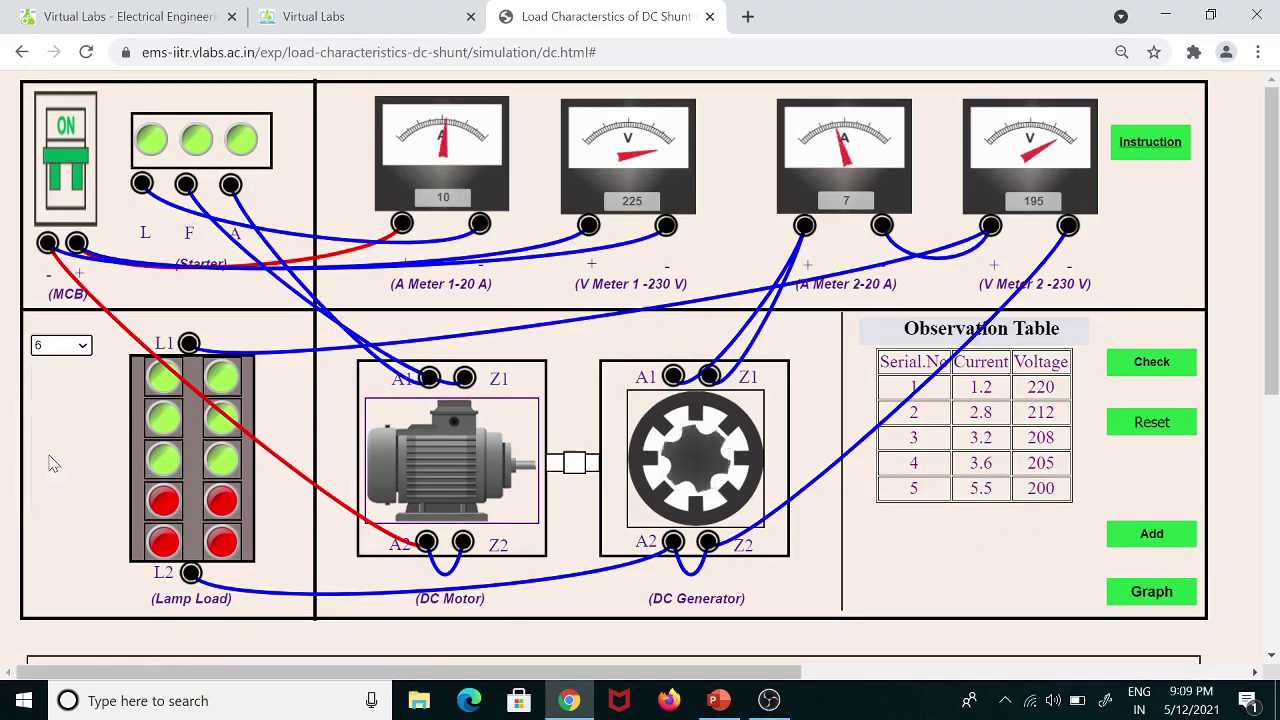
pyautogui.click(1152, 537)
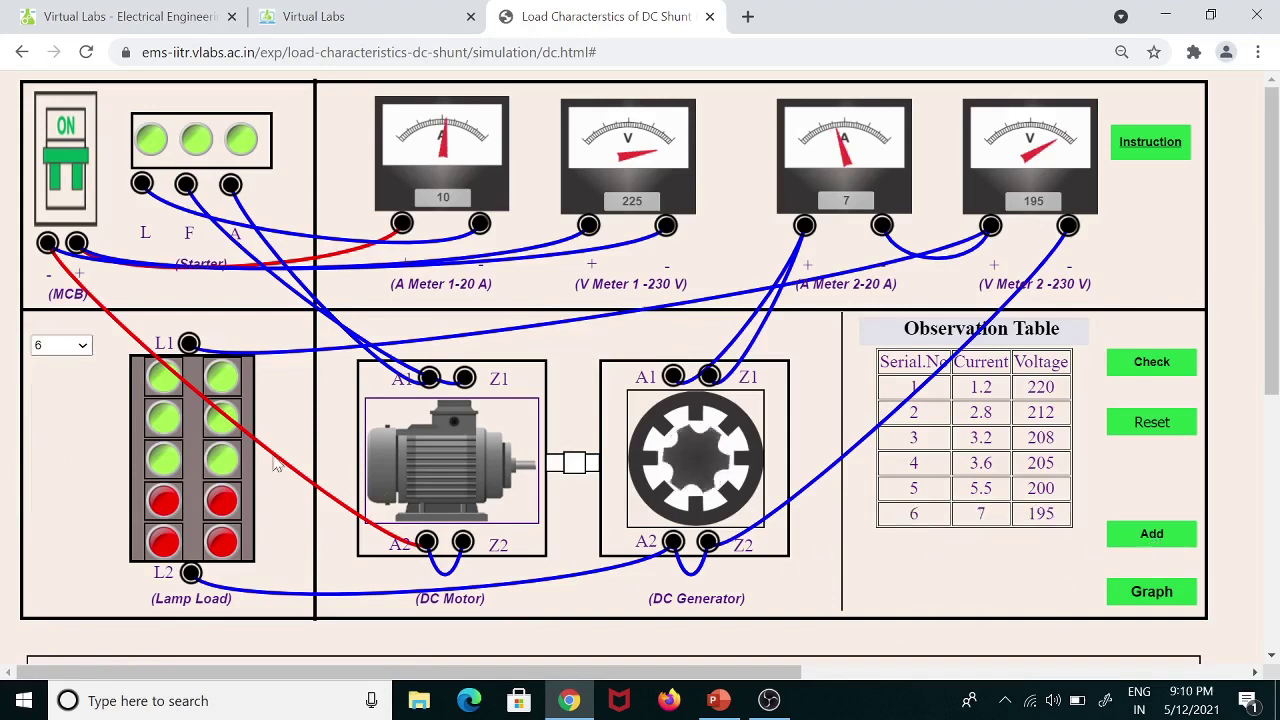
# Set the lamp load to 7 and 8 bulbs, adding the reading for each to the observation table.
pyautogui.click(80, 345)
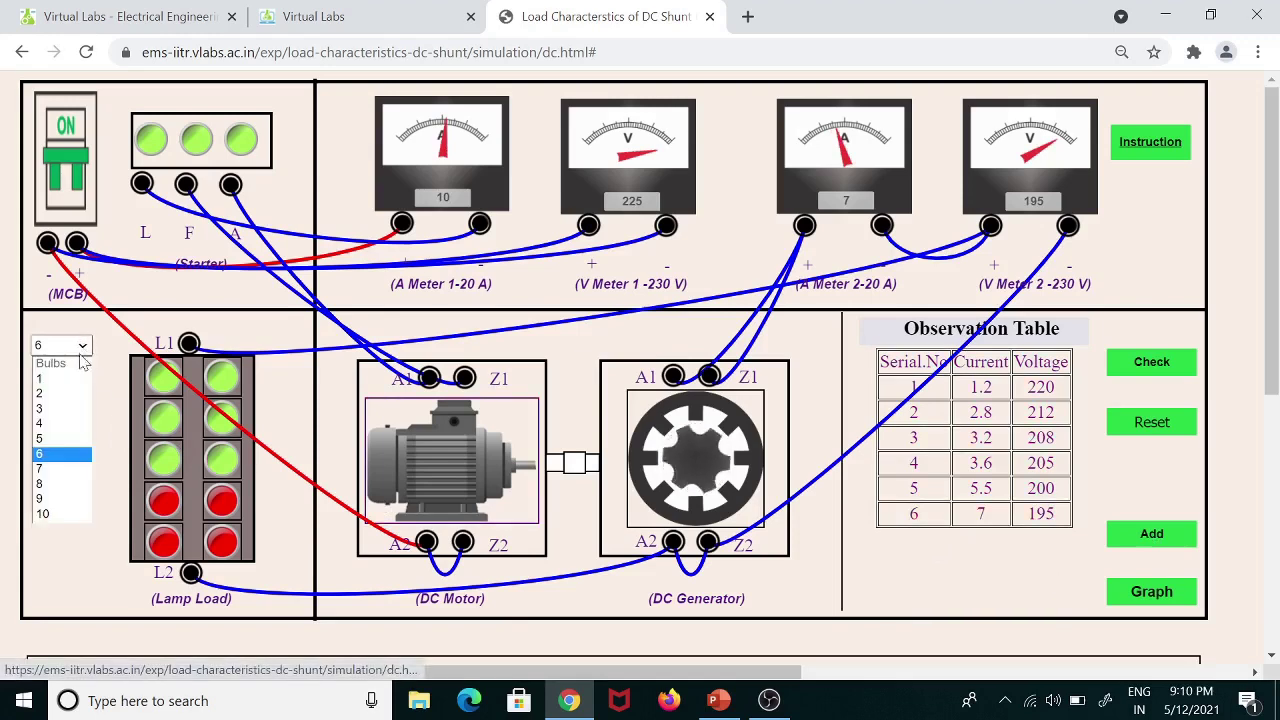
pyautogui.click(70, 470)
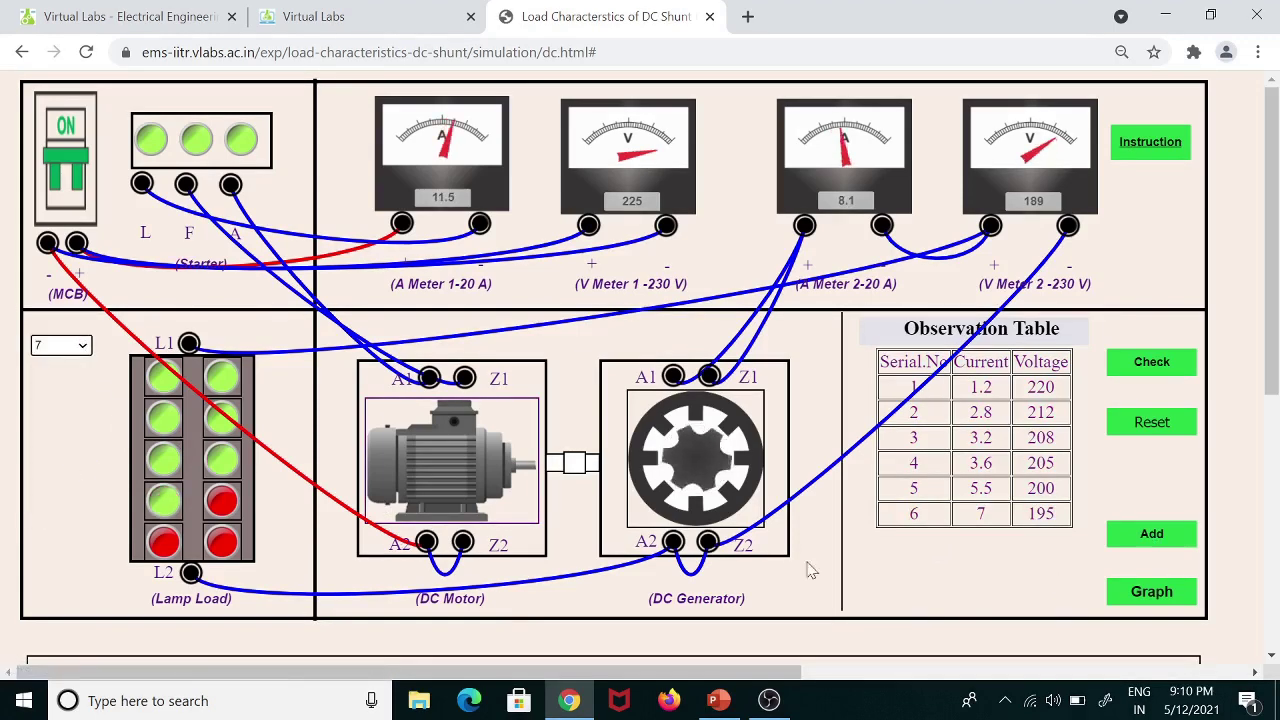
pyautogui.click(1140, 538)
pyautogui.click(80, 350)
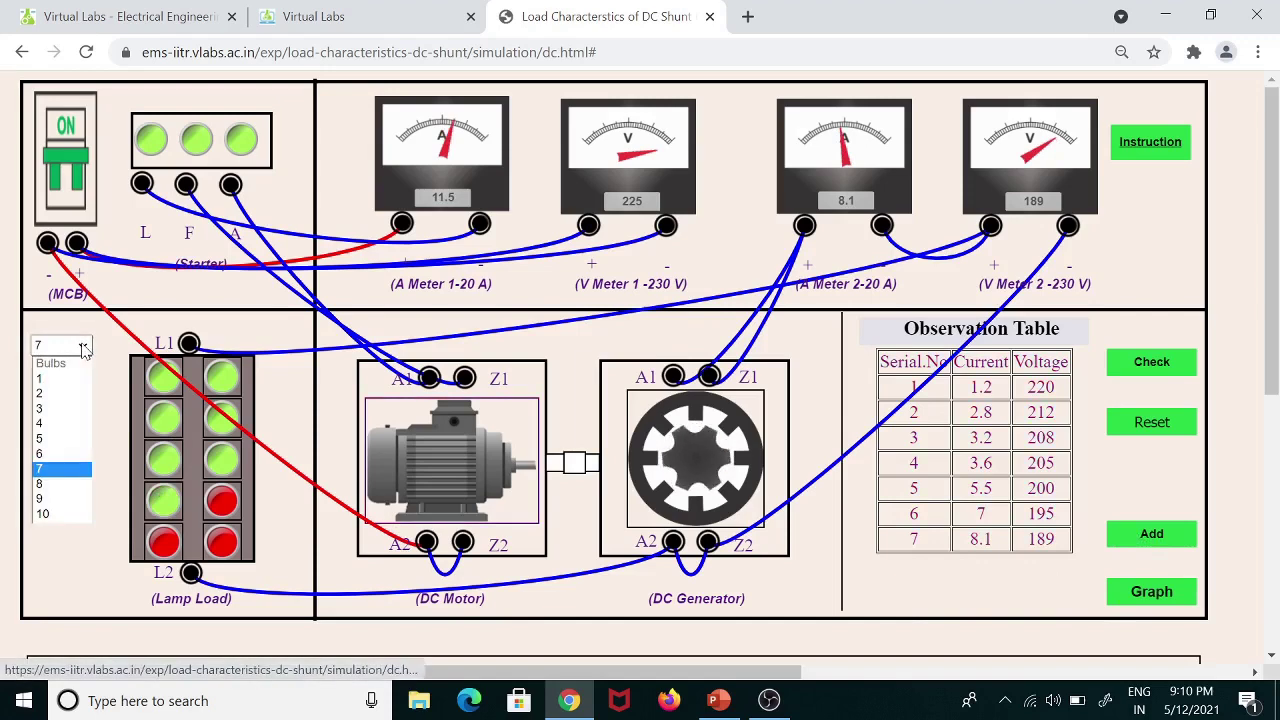
pyautogui.click(62, 485)
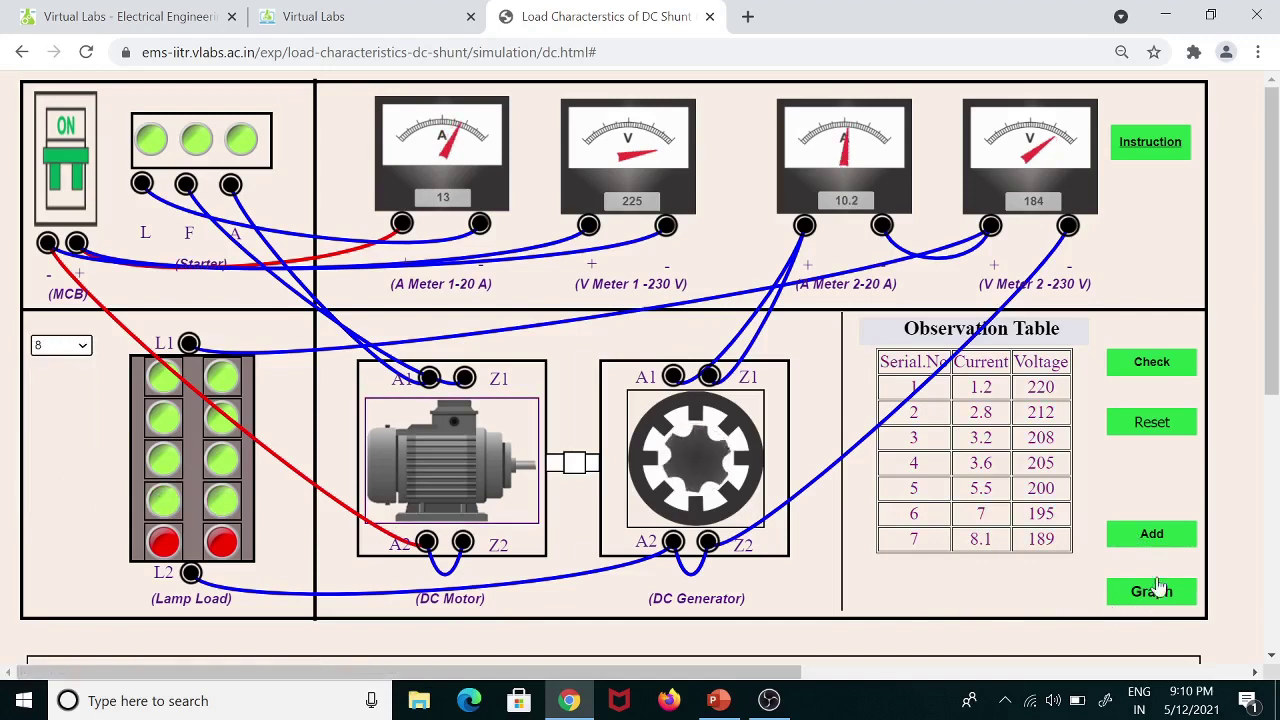
pyautogui.click(1152, 538)
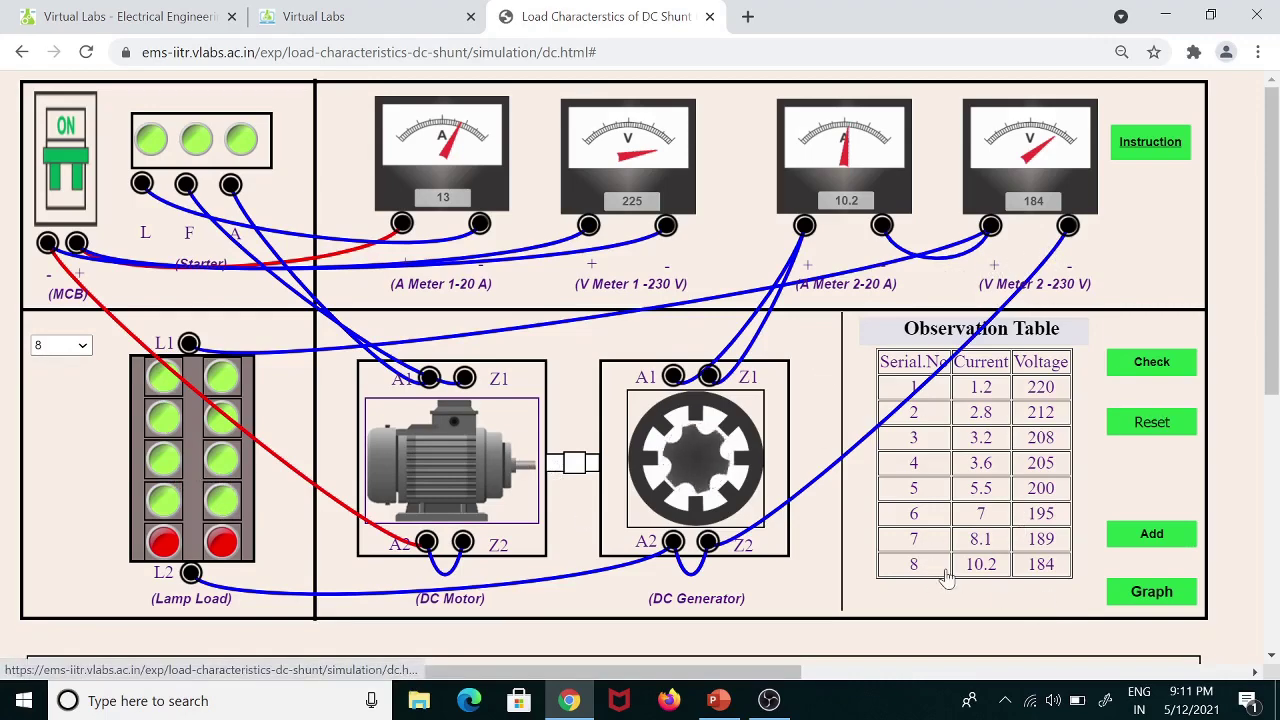
# Plot the graph of voltage against load current from the recorded observations and view the whole curve.
pyautogui.scroll(-1, 946, 578)
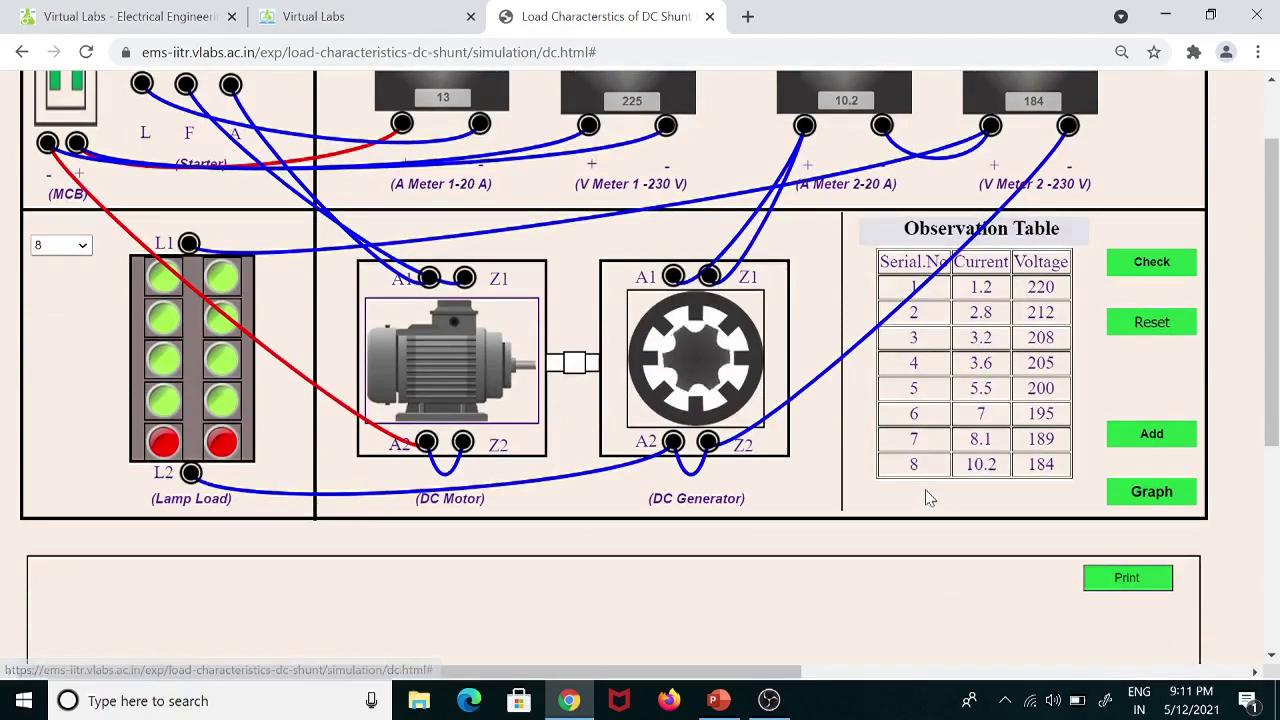
pyautogui.click(1153, 496)
pyautogui.scroll(-1, 885, 530)
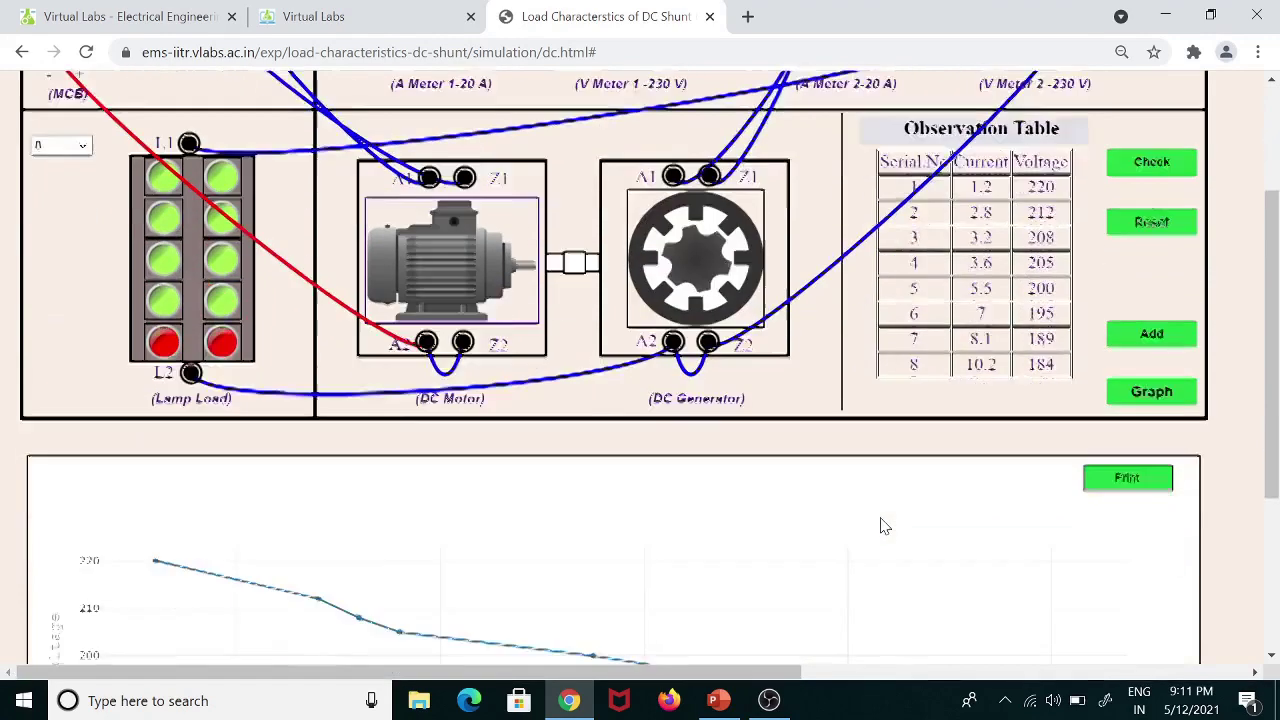
pyautogui.scroll(-3, 885, 526)
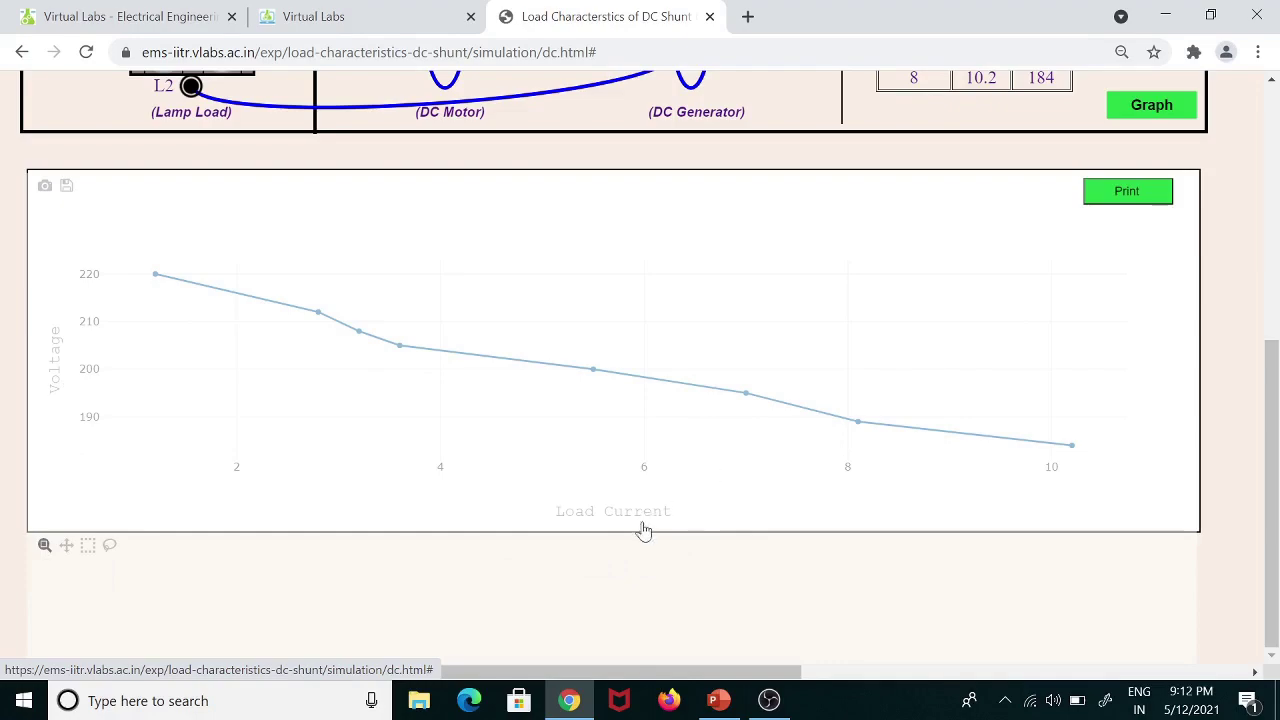
# Review the circuit and graph, preview the experiment page for printing, and close the preview without saving.
pyautogui.scroll(4, 660, 534)
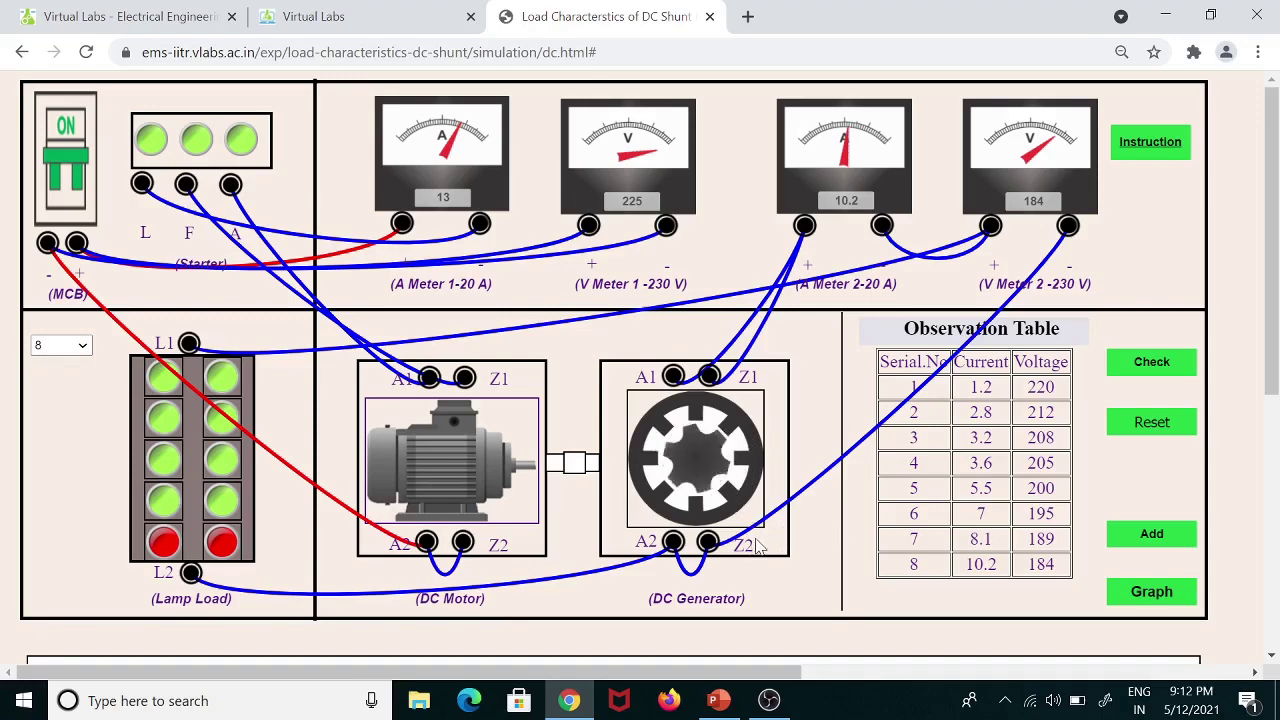
pyautogui.scroll(-5, 757, 548)
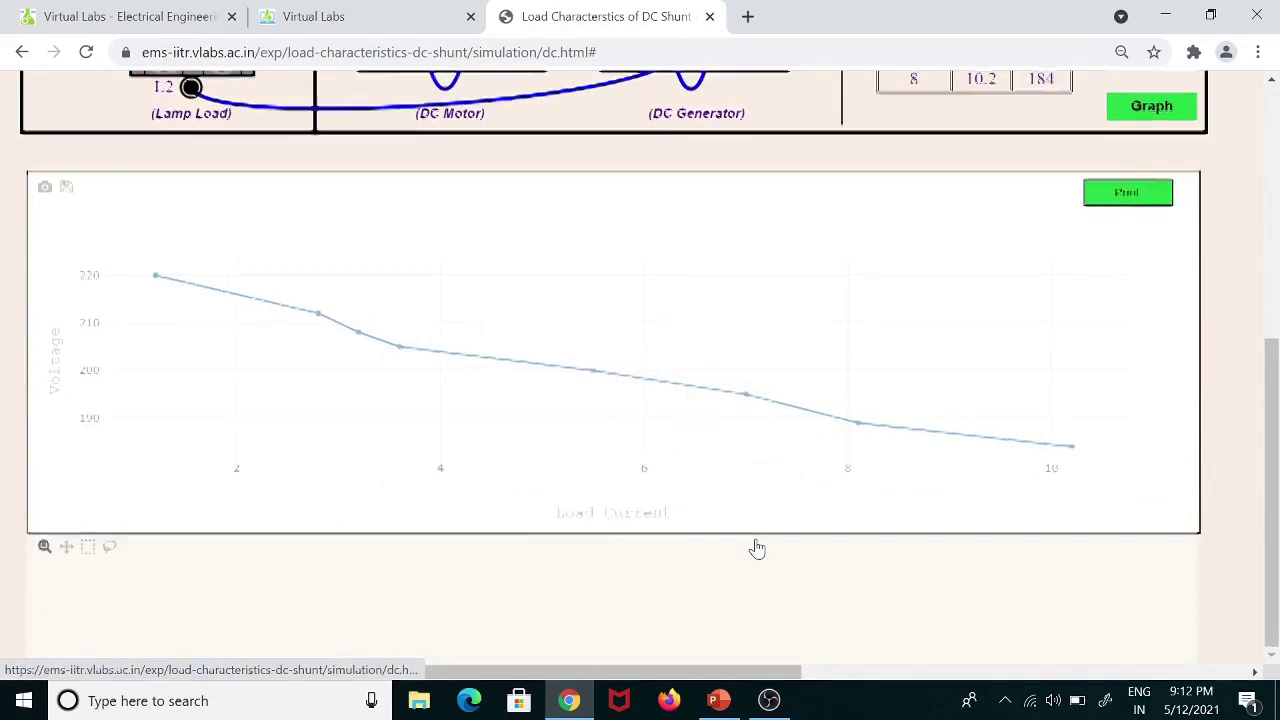
pyautogui.scroll(2, 757, 545)
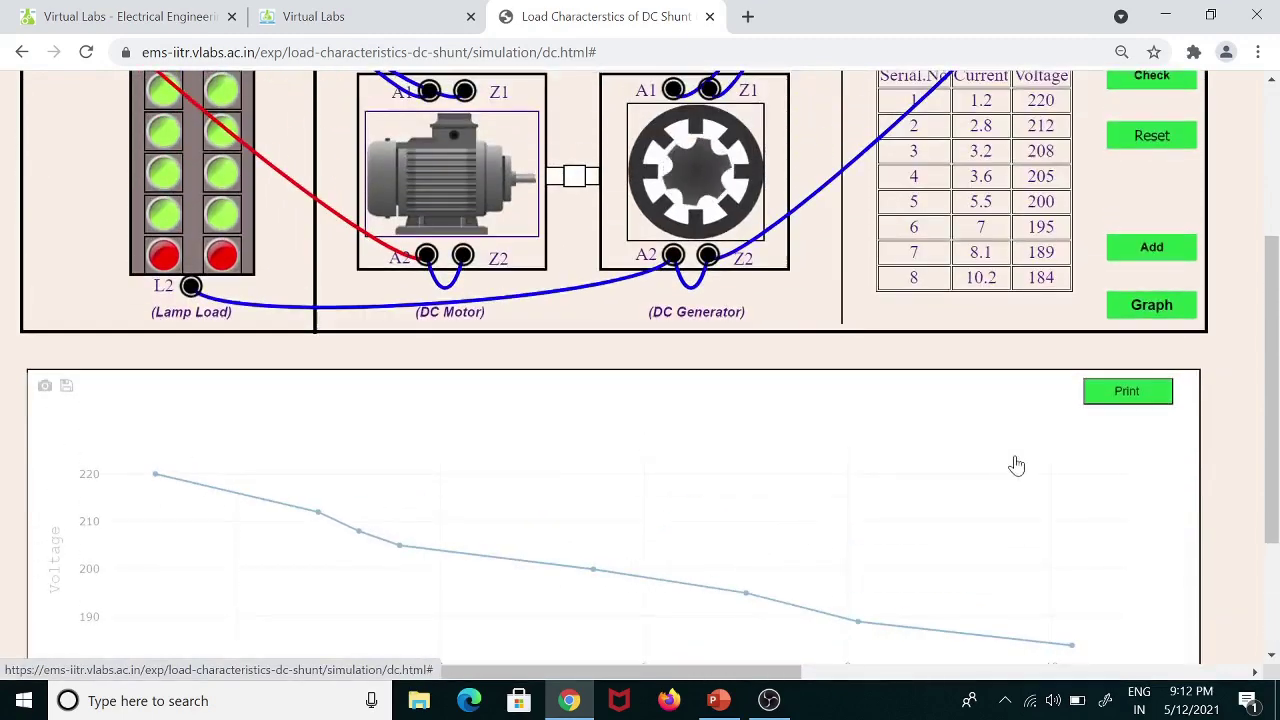
pyautogui.click(1125, 394)
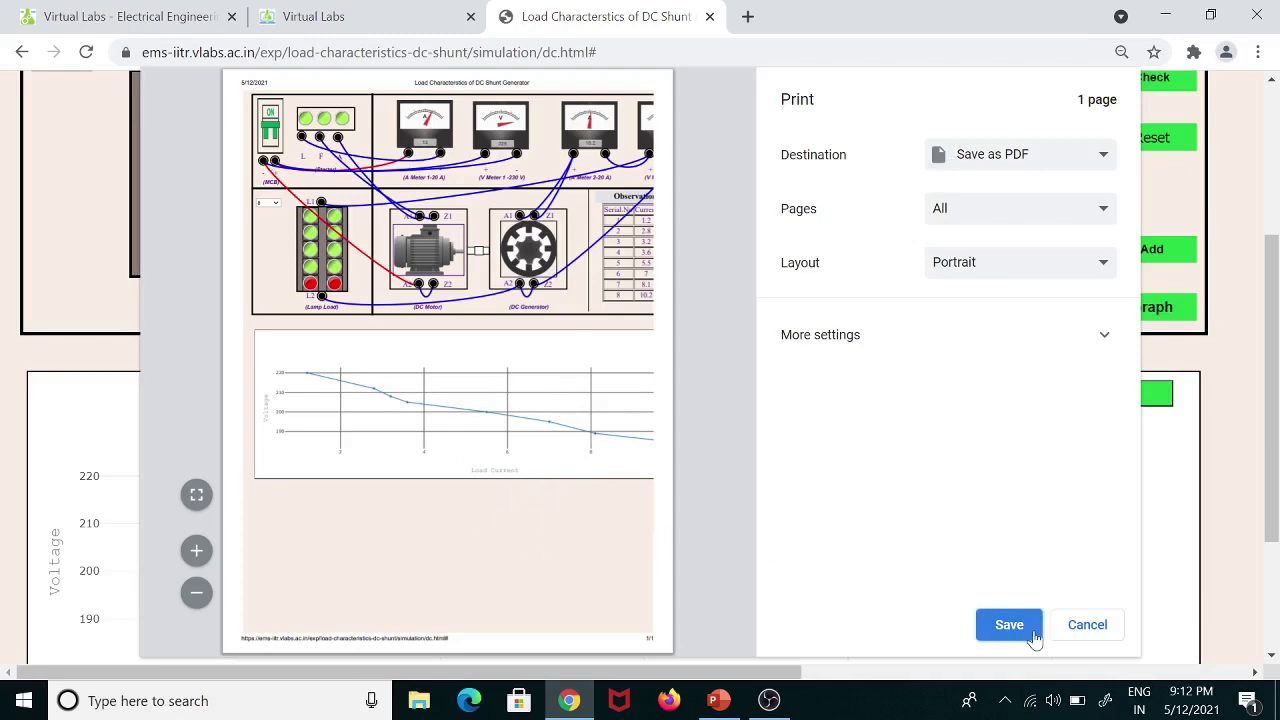
pyautogui.click(1085, 627)
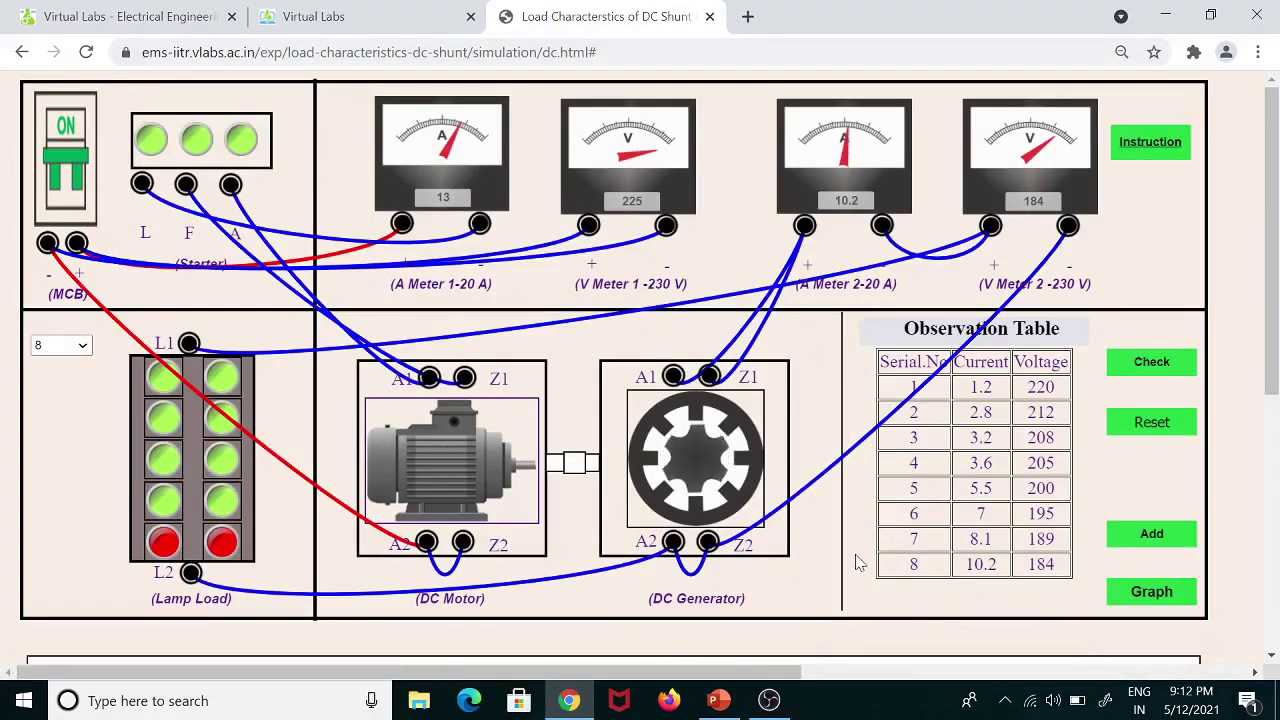
# Reset the simulation to clear the wiring, lamp load and observation table.
pyautogui.click(1145, 428)
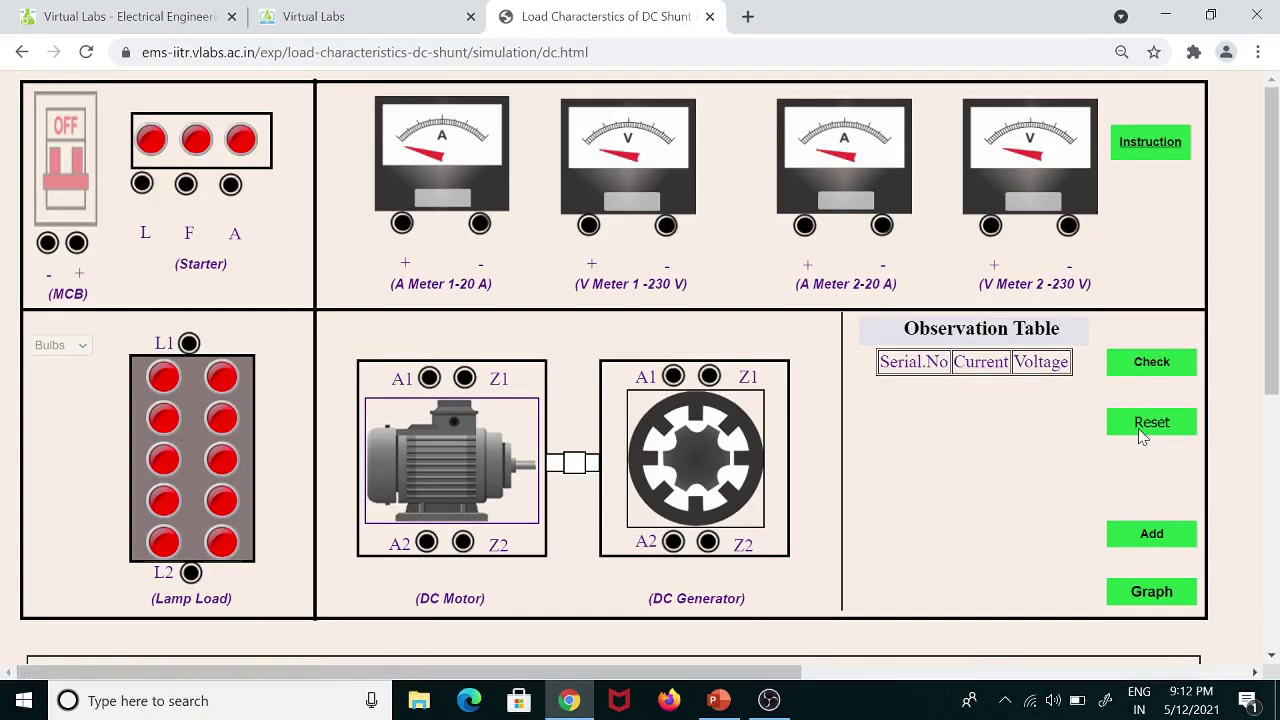